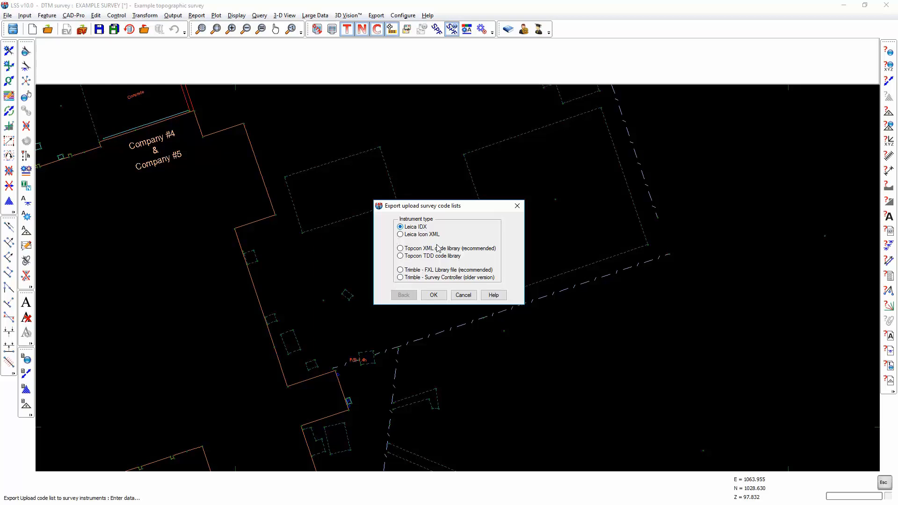
# Step: Accept Leica IDX as the instrument type for the code list and open the point feature selection
pyautogui.click(435, 294)
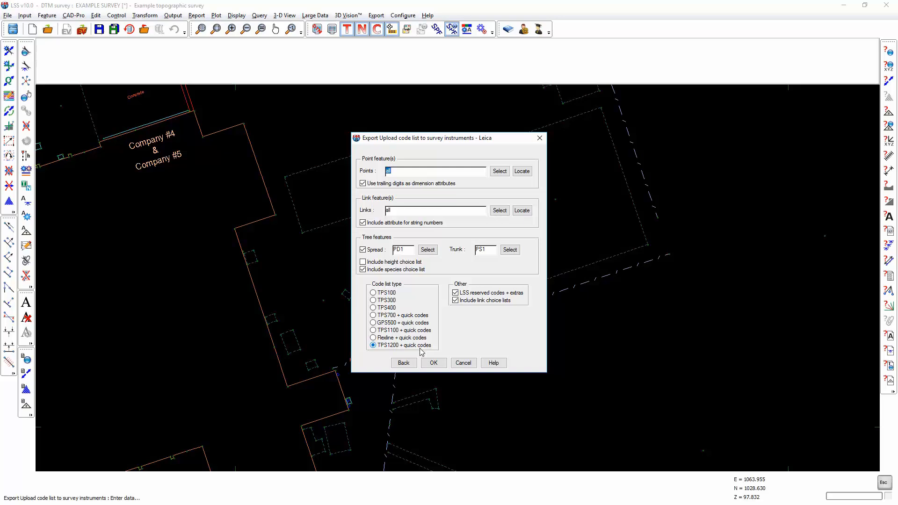
pyautogui.click(499, 172)
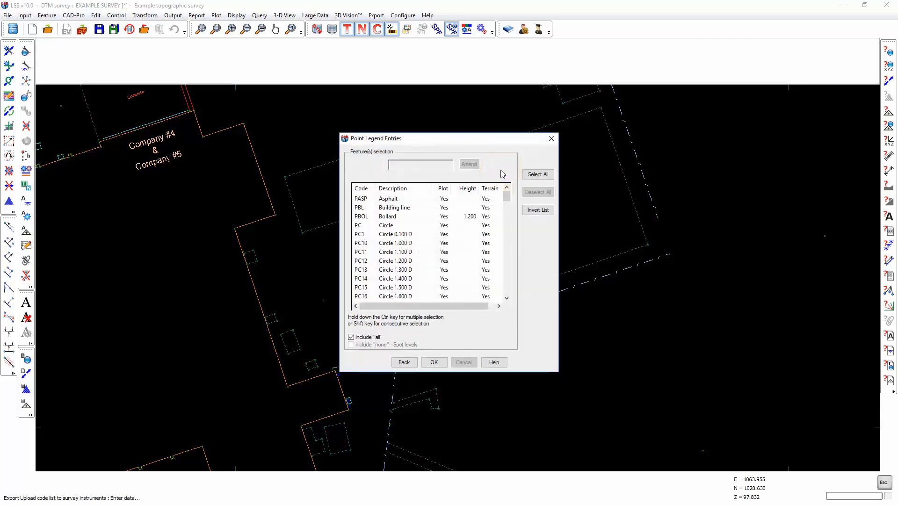
# Step: Select the separate point codes PASP, PC, PCON and PD, and clear the whole selection
pyautogui.moveTo(507, 197)
pyautogui.mouseDown()
pyautogui.moveTo(508, 275)
pyautogui.moveTo(509, 196)
pyautogui.mouseUp()
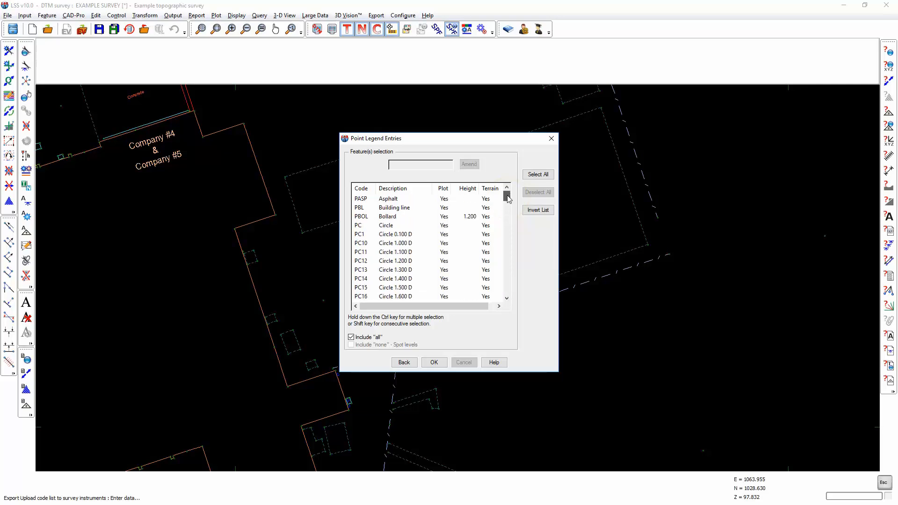
pyautogui.click(366, 200)
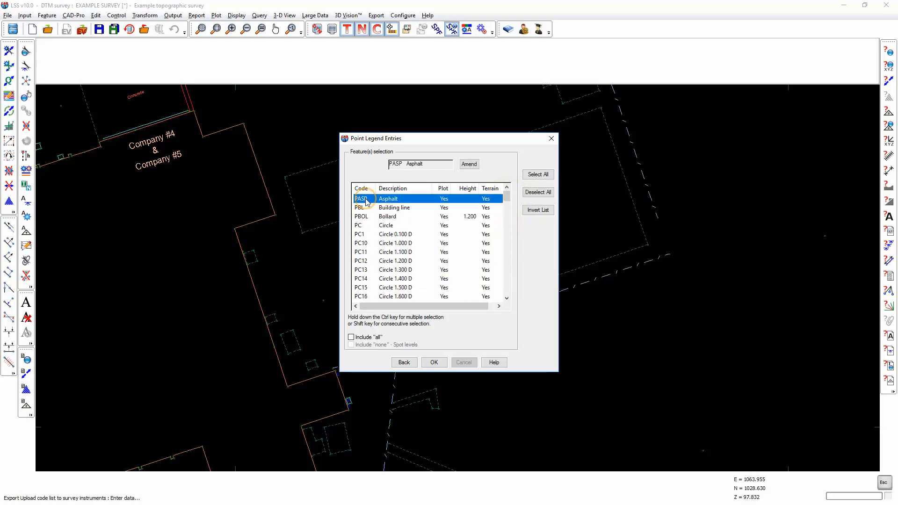
pyautogui.click(360, 227)
pyautogui.moveTo(508, 198); pyautogui.dragTo(509, 212)
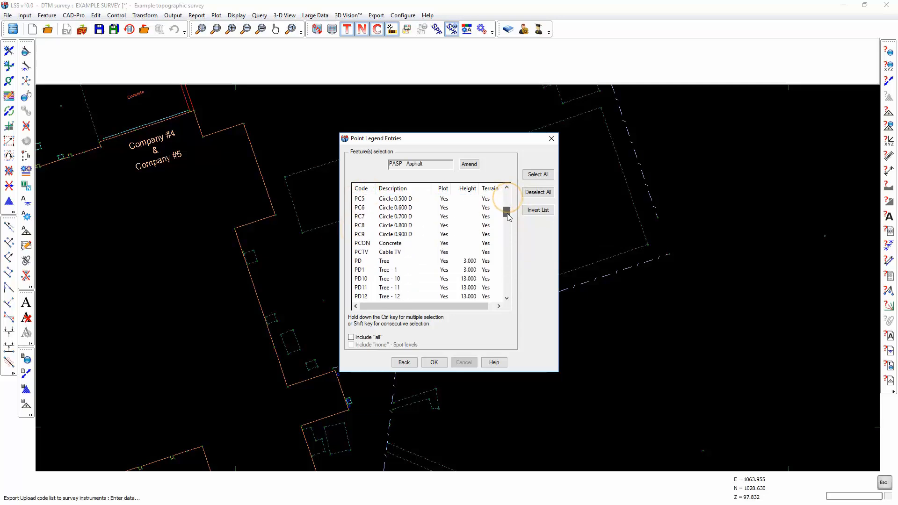
pyautogui.click(374, 243)
pyautogui.keyDown('ctrl'); pyautogui.click(376, 260); pyautogui.keyUp('ctrl')
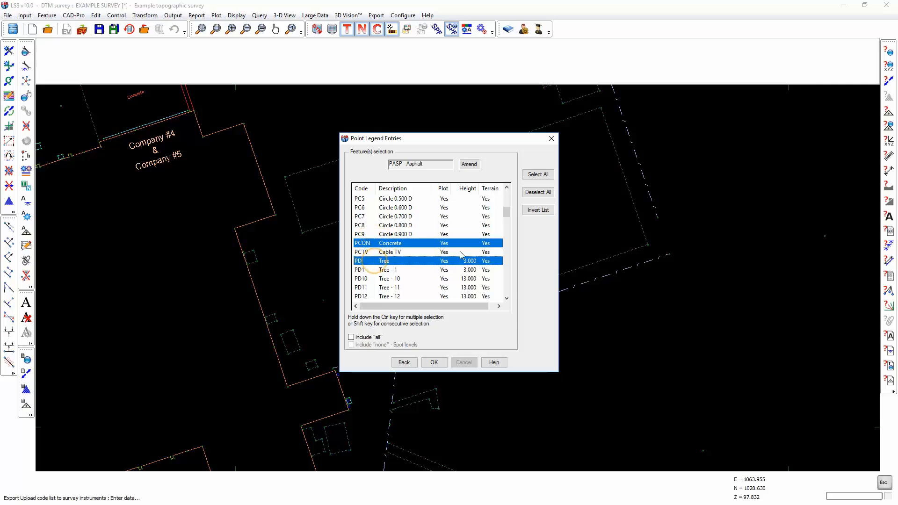
pyautogui.click(538, 192)
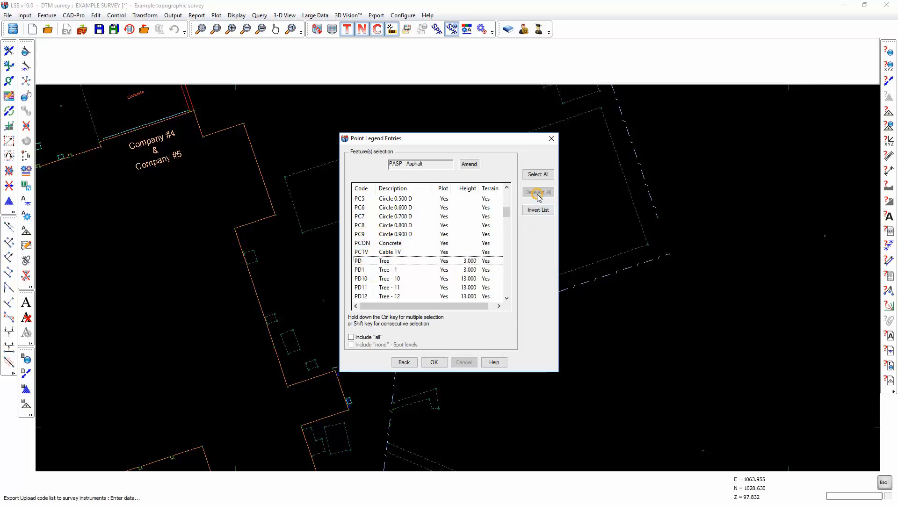
# Step: Select the consecutive block of point codes from PASP Asphalt to PC1 Circle 0.100 D
pyautogui.scroll(5, 449, 216)
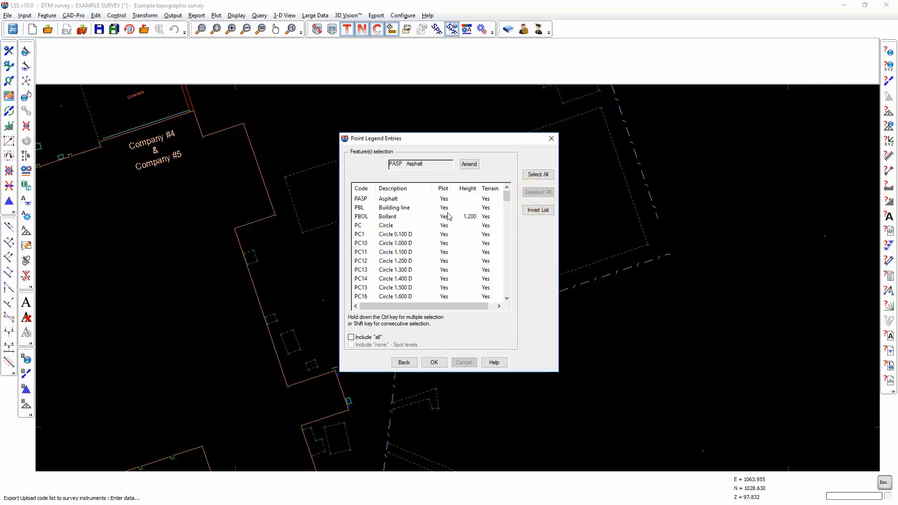
pyautogui.click(366, 200)
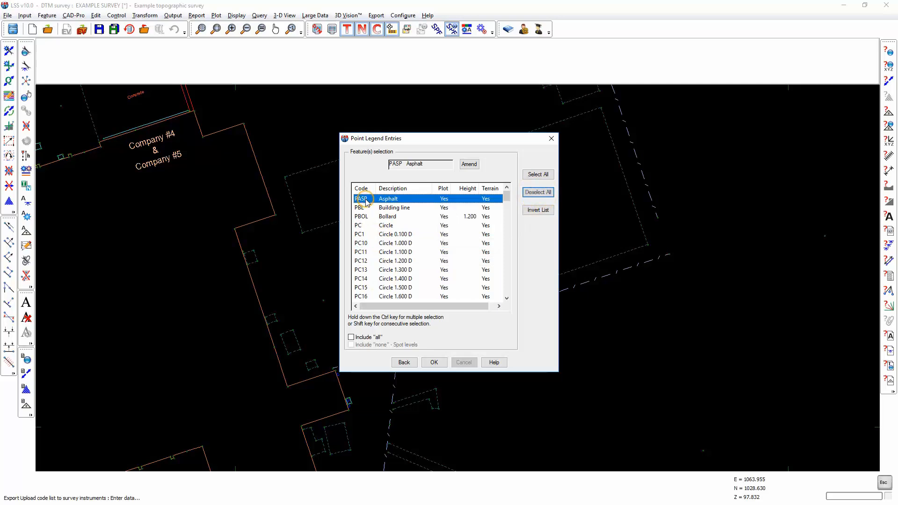
pyautogui.keyDown('shift'); pyautogui.click(364, 233); pyautogui.keyUp('shift')
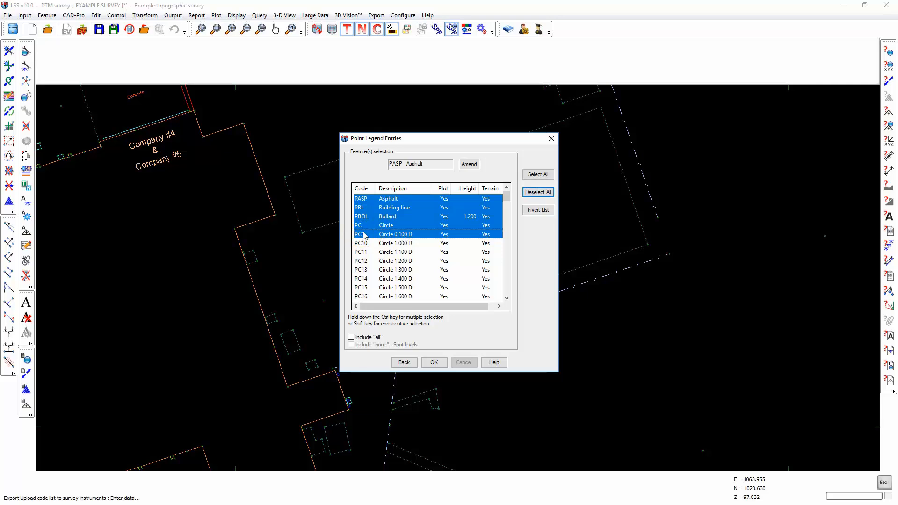
# Step: Sort the point legend entries by code and by description, and accept the selected point features
pyautogui.click(361, 188)
pyautogui.click(360, 188)
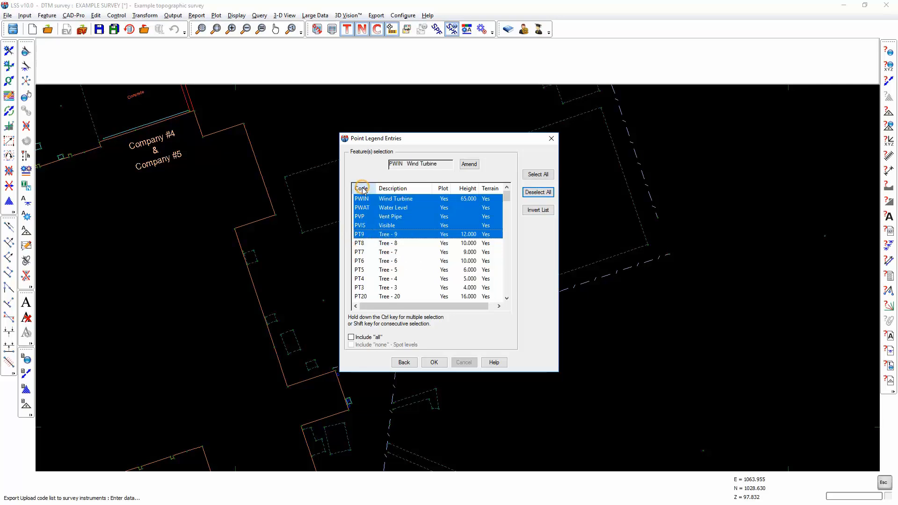
pyautogui.click(400, 189)
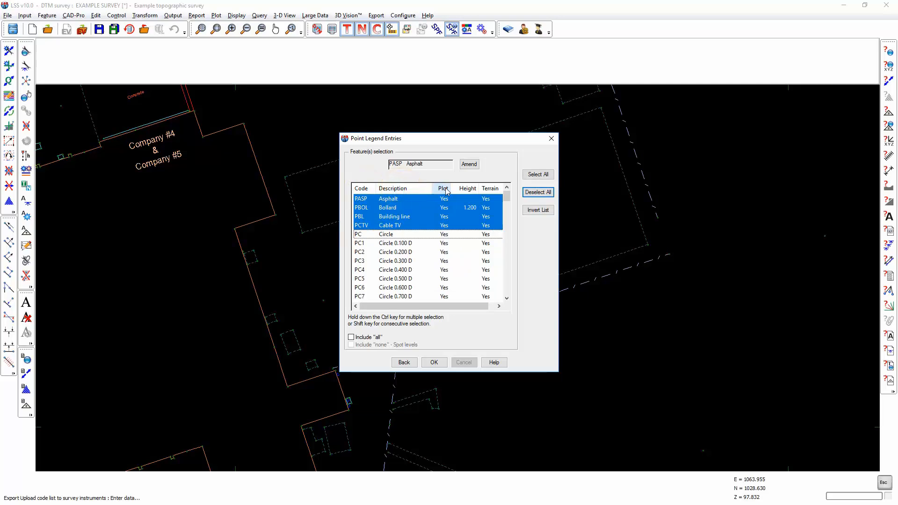
pyautogui.click(362, 189)
pyautogui.click(397, 188)
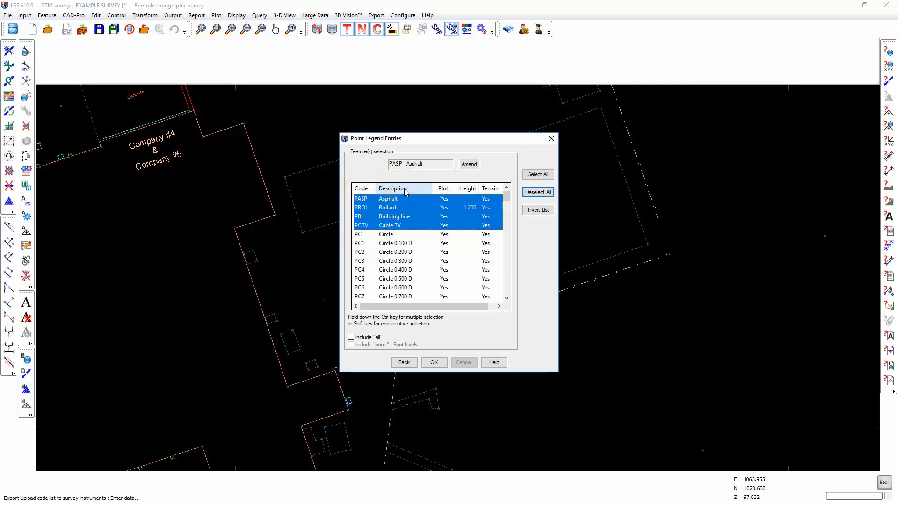
pyautogui.click(434, 363)
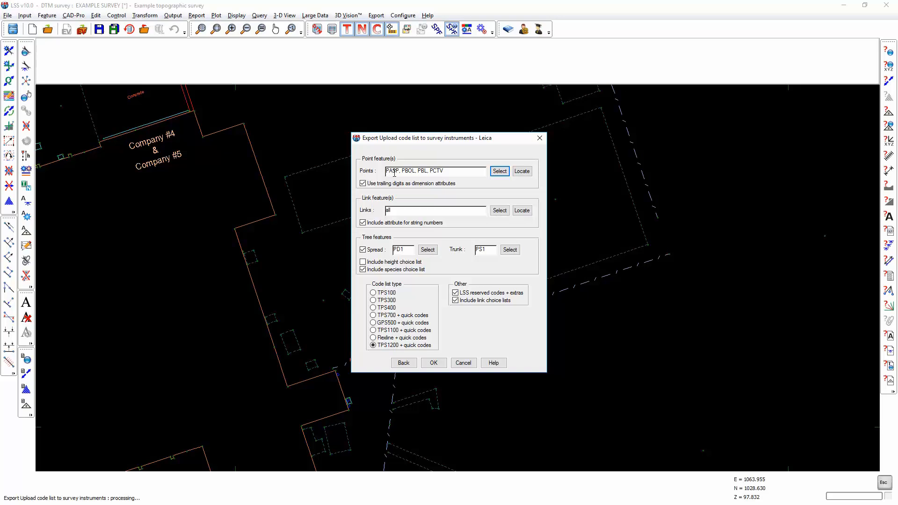
# Step: Reopen the point feature selection and replace the chosen codes with only PC Circle
pyautogui.click(500, 171)
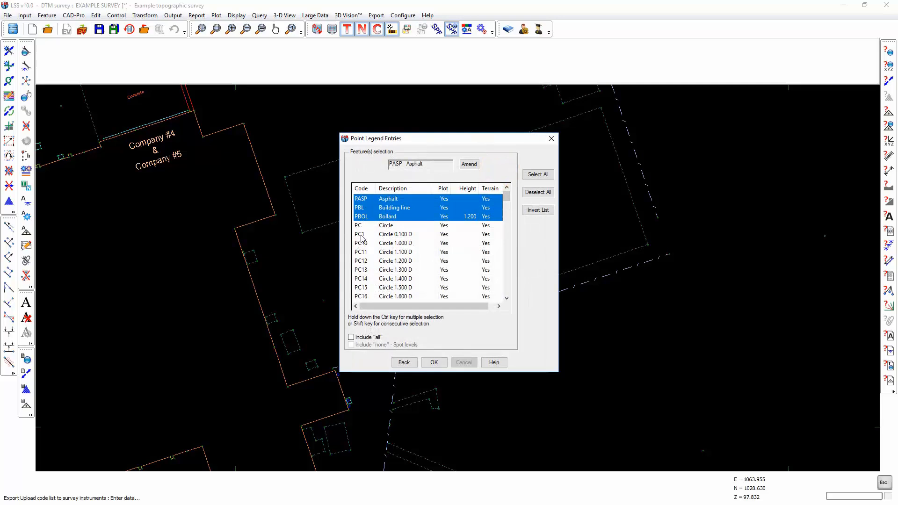
pyautogui.scroll(-2, 364, 247)
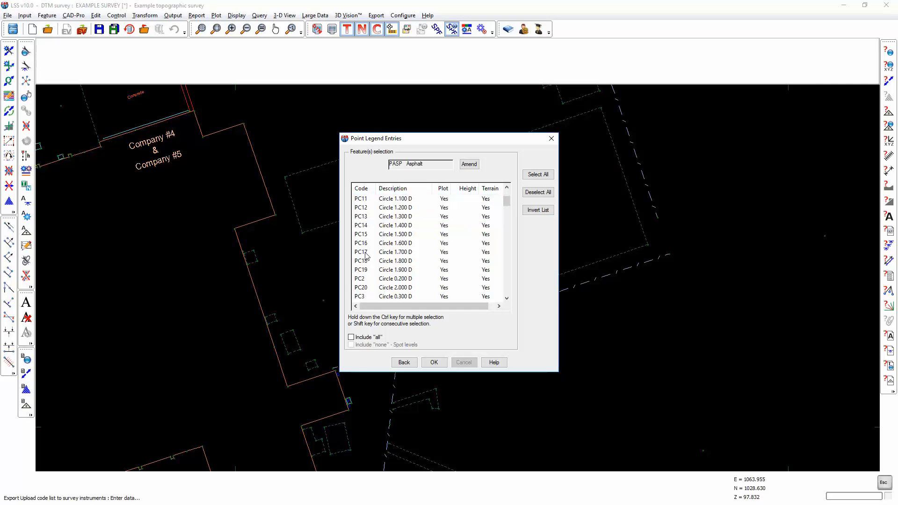
pyautogui.scroll(2, 366, 256)
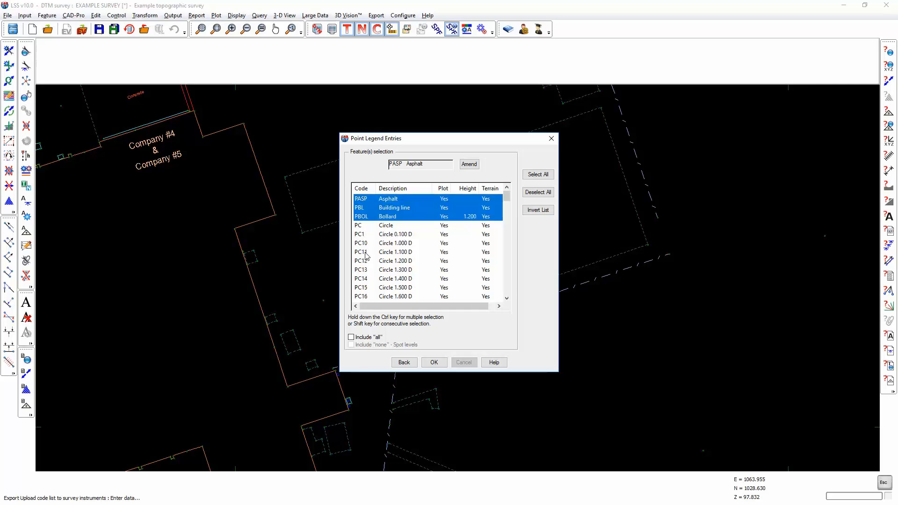
pyautogui.click(358, 225)
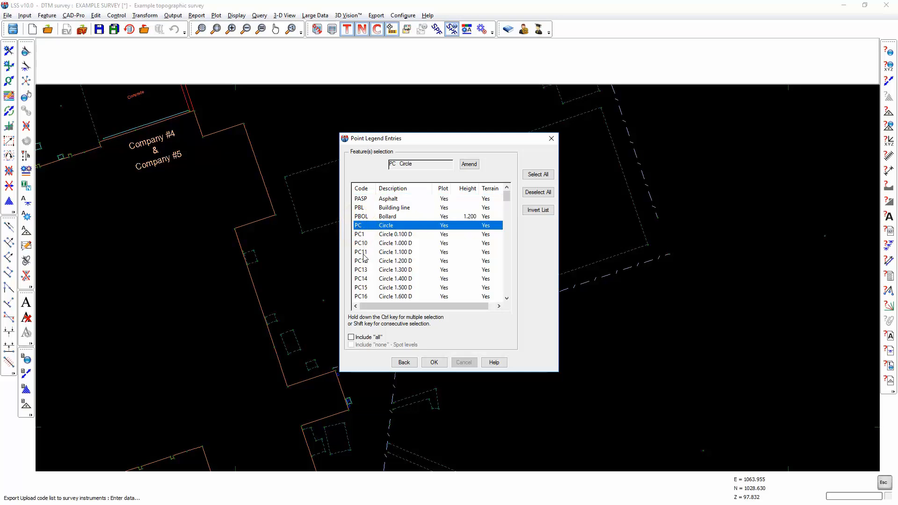
pyautogui.click(433, 363)
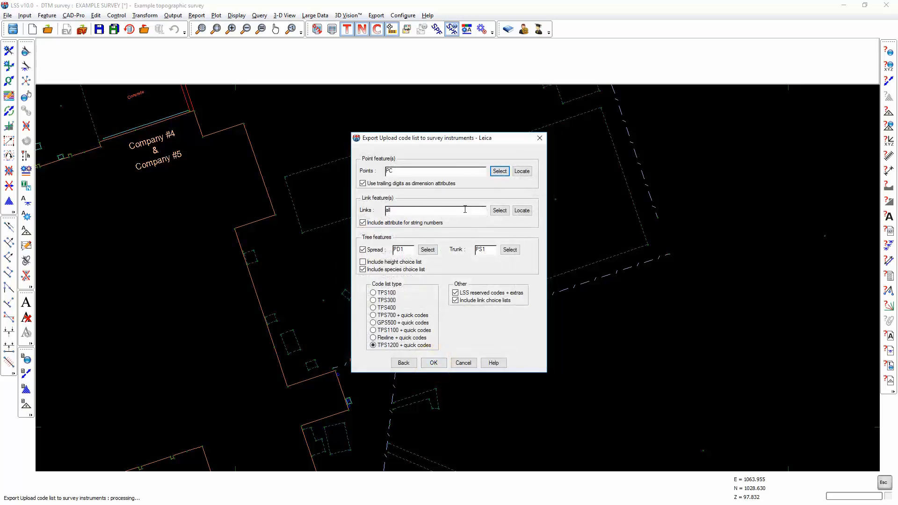
# Step: Restrict the link features to the consecutive codes from B Building Line to CFR Cliff face right
pyautogui.click(500, 211)
pyautogui.click(386, 204)
pyautogui.keyDown('shift'); pyautogui.click(391, 268); pyautogui.keyUp('shift')
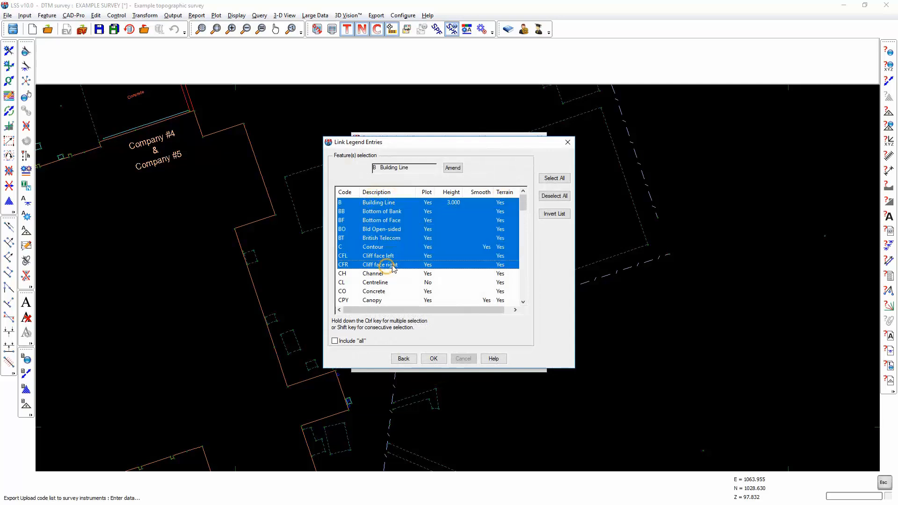
pyautogui.click(434, 359)
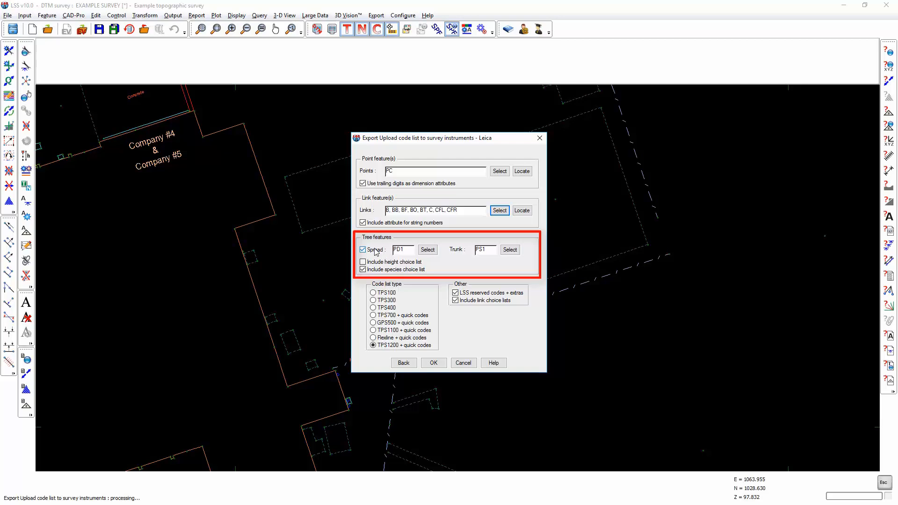
# Step: Include the height choice list for the tree features and accept the Leica export settings
pyautogui.doubleClick(403, 249)
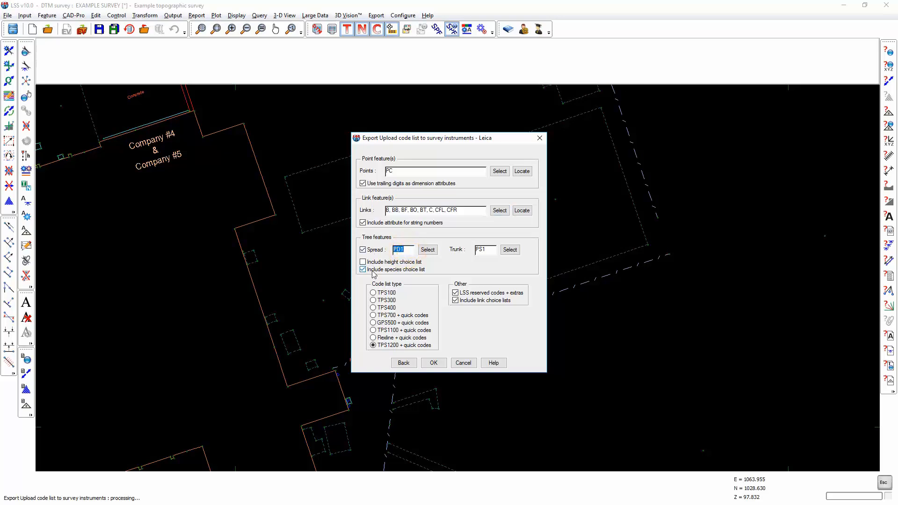
pyautogui.doubleClick(490, 249)
pyautogui.click(363, 262)
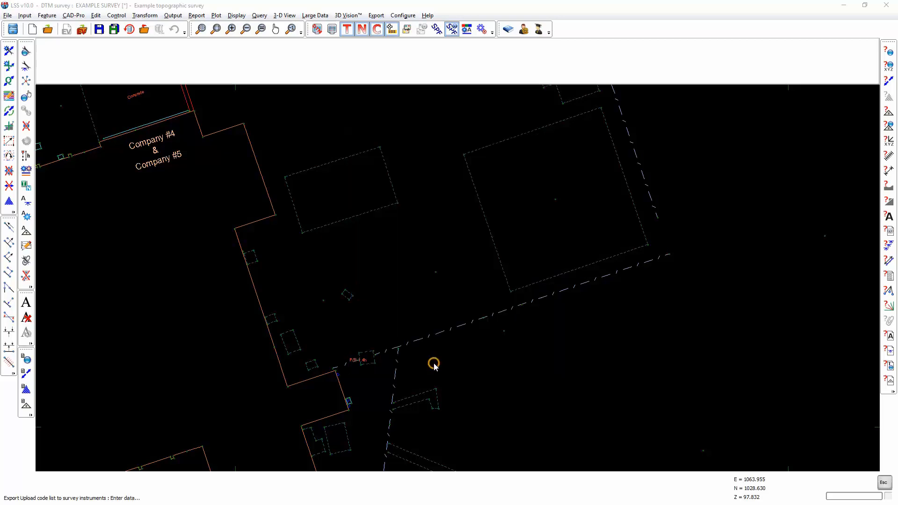
# Step: Name the output file CODES and export the Leica code list
pyautogui.click(379, 249)
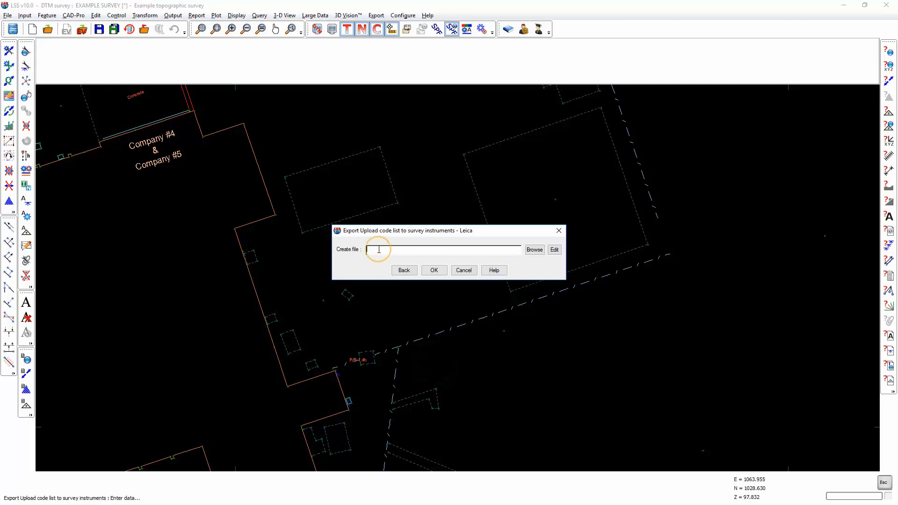
pyautogui.write('code')
pyautogui.click(436, 271)
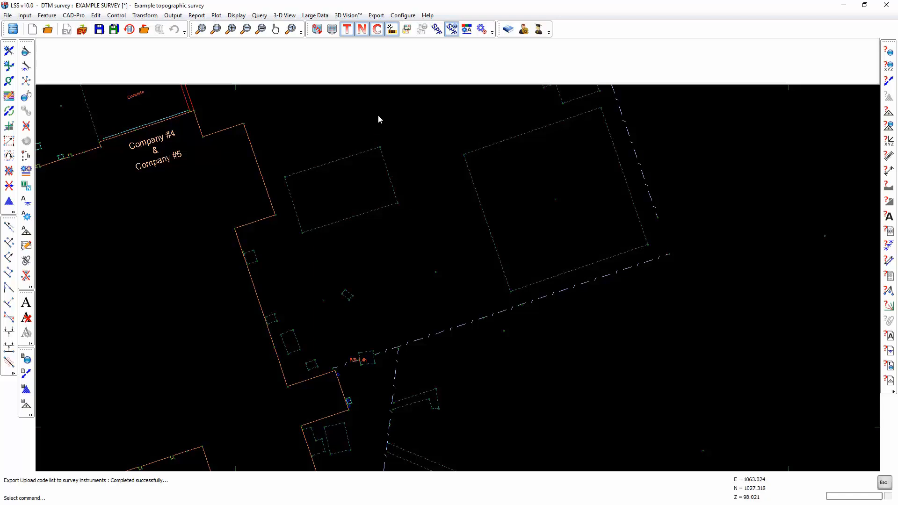
# Step: Start another code list upload export with Topcon XML code library as the instrument type and open its settings
pyautogui.click(376, 15)
pyautogui.click(412, 112)
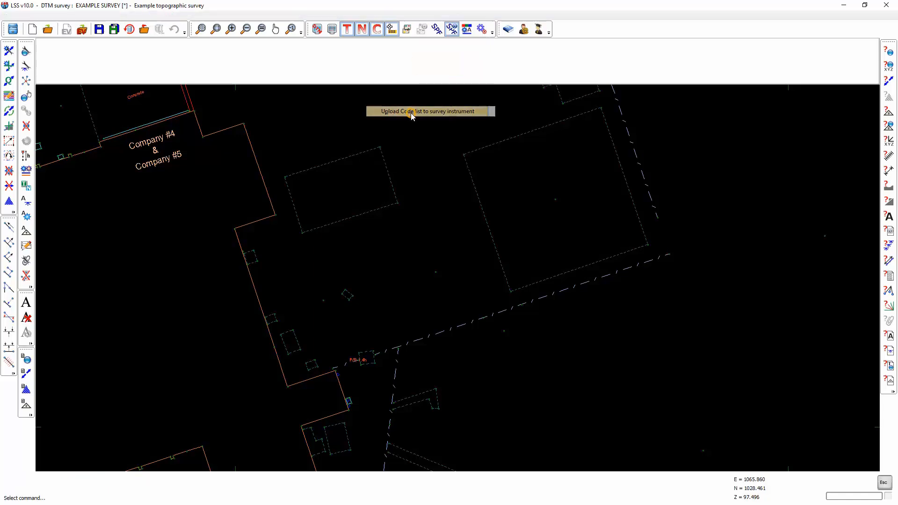
pyautogui.click(408, 251)
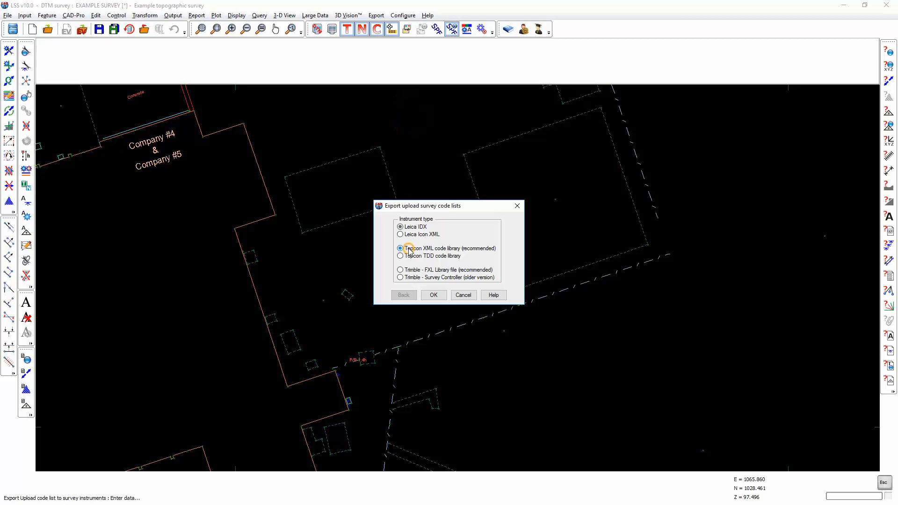
pyautogui.click(433, 295)
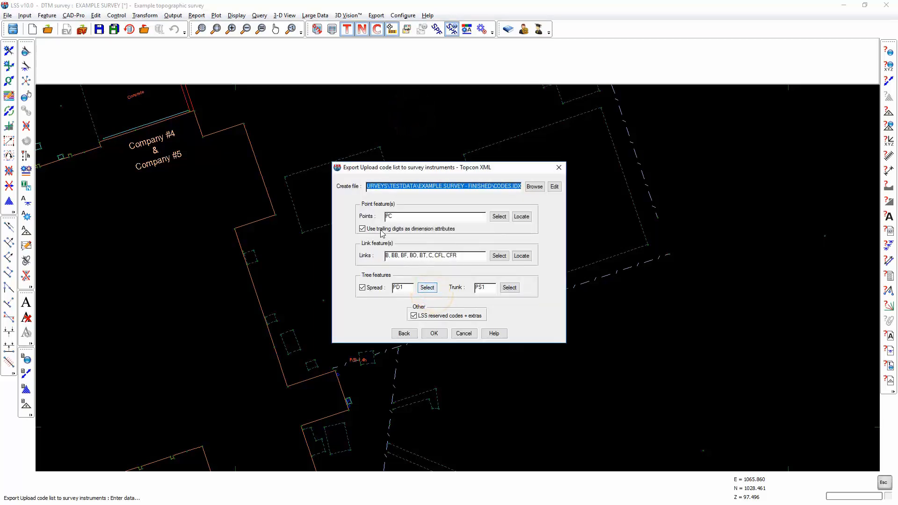